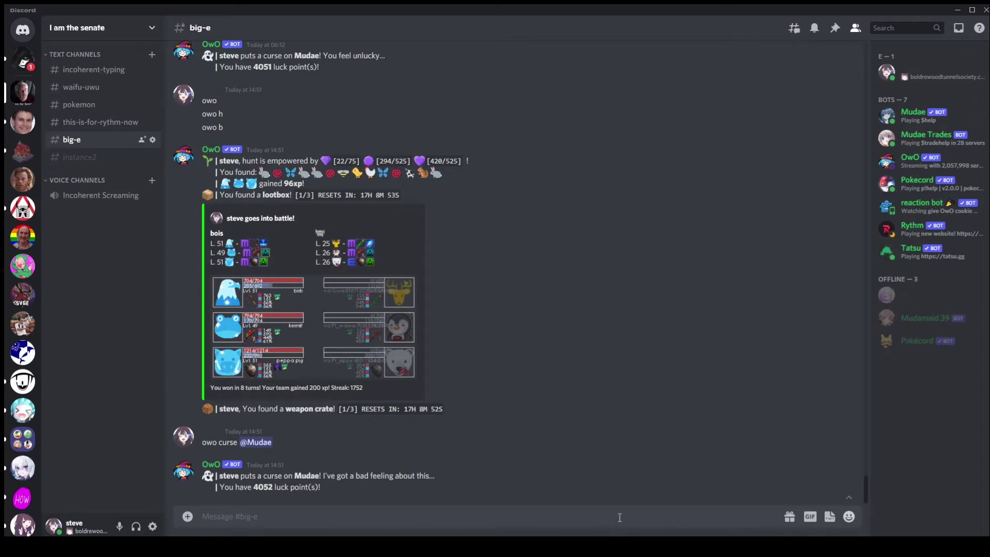
Post t!profile in #big-e for the Tatsu profile card, then switch to tatsu.gg/profile in Chrome
type("t!profile")
key("Return")
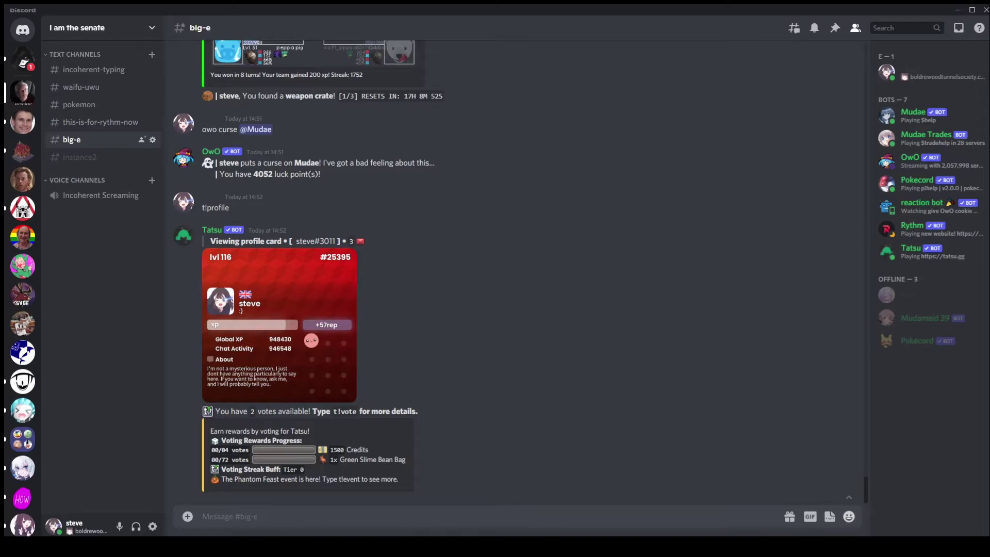
key("alt+Tab")
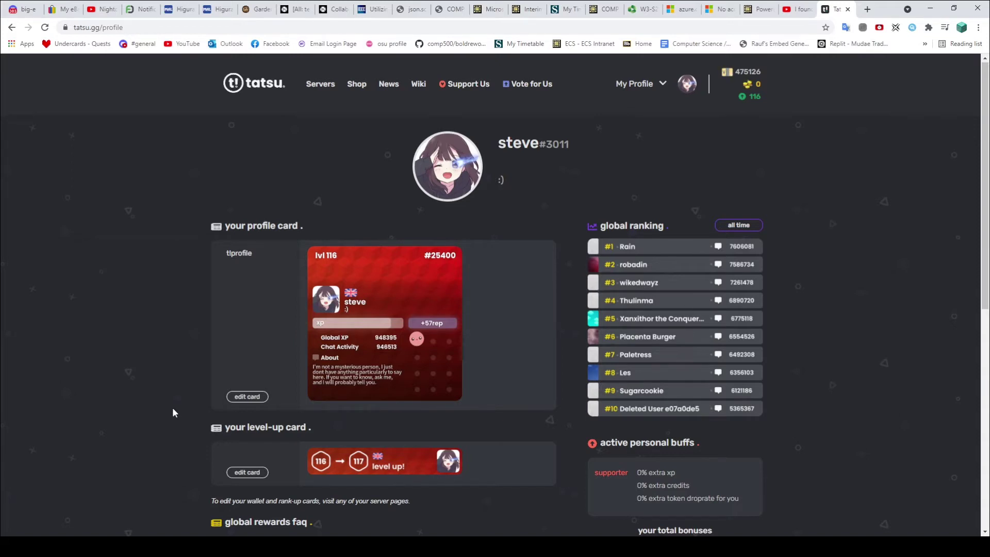
Open the profile card editor and check the Your Badges list, which is empty
left_click(247, 397)
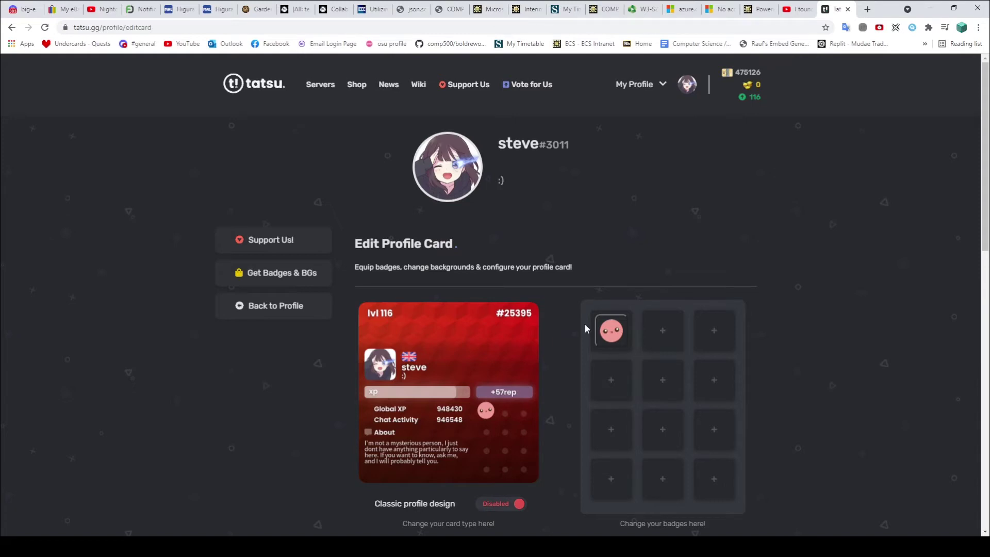
left_click(672, 330)
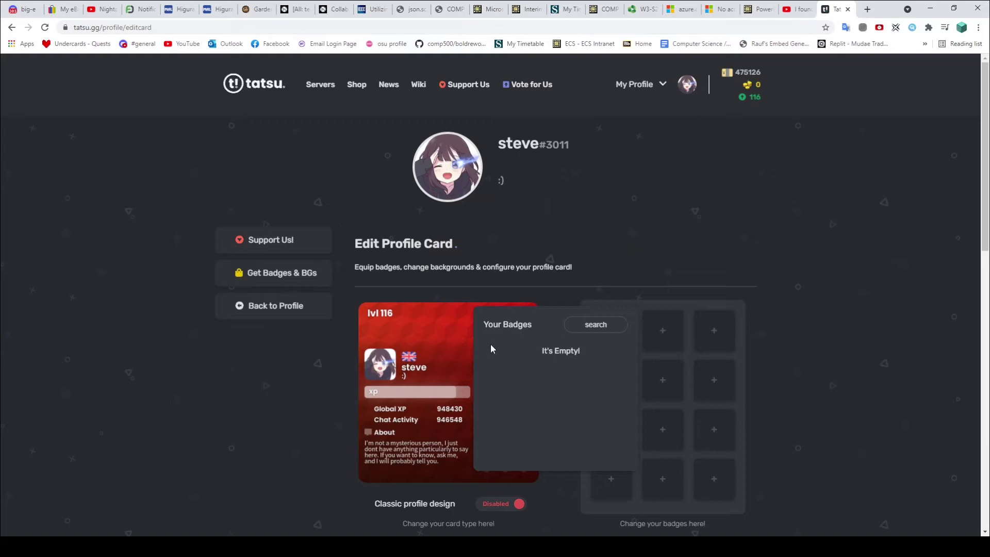
left_click(649, 282)
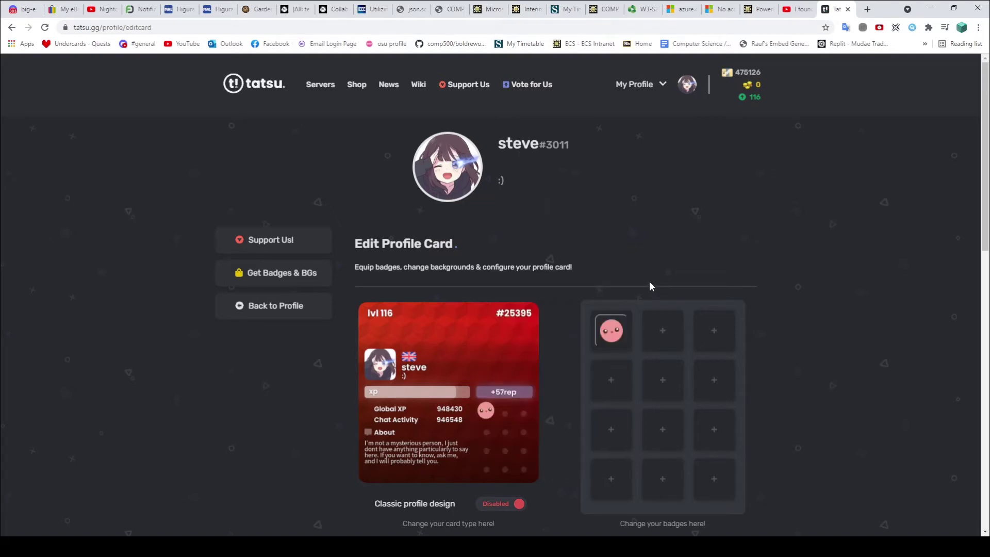
Review the card's Title, About text and equippable backgrounds, then go to the shops for more backgrounds
scroll(813, 310, "down", 5)
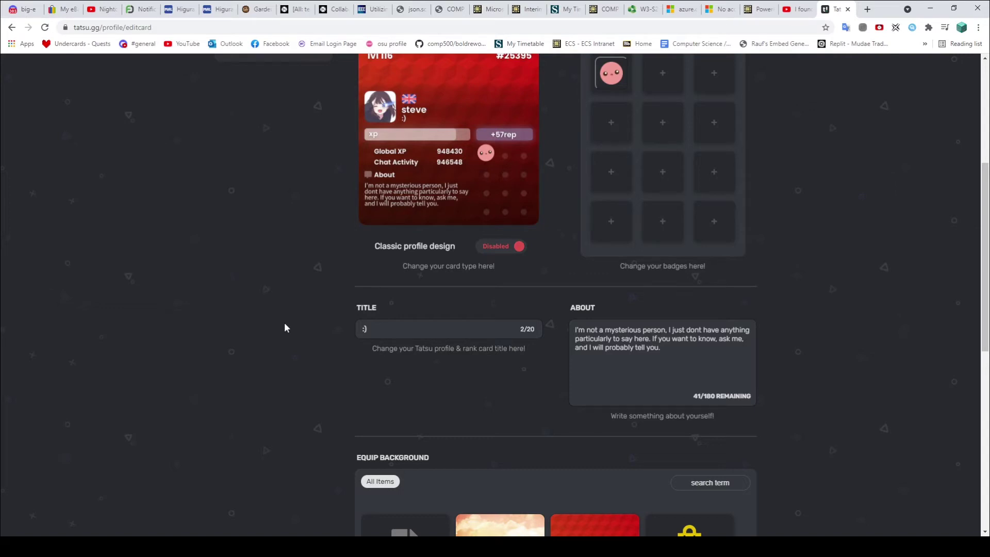
scroll(286, 328, "down", 3)
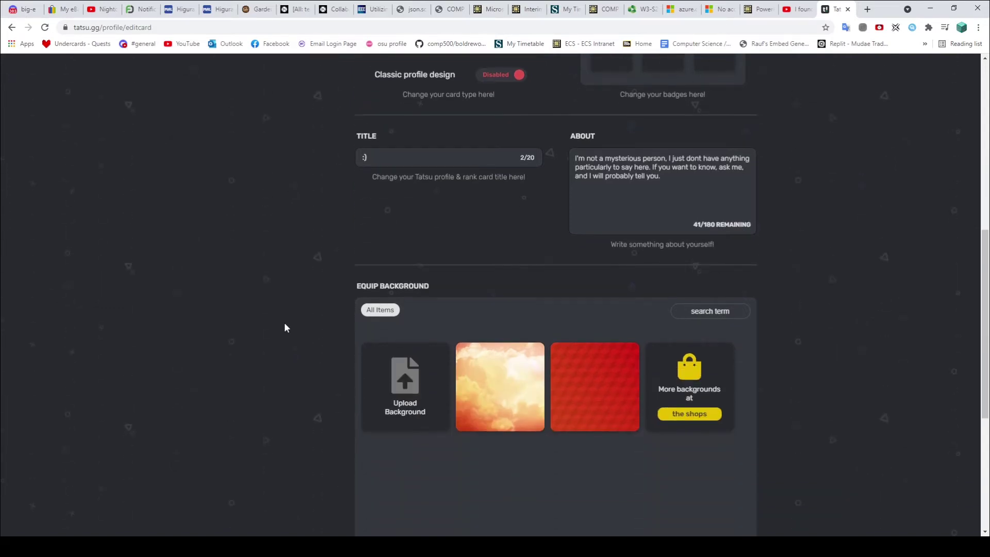
scroll(286, 327, "up", 3)
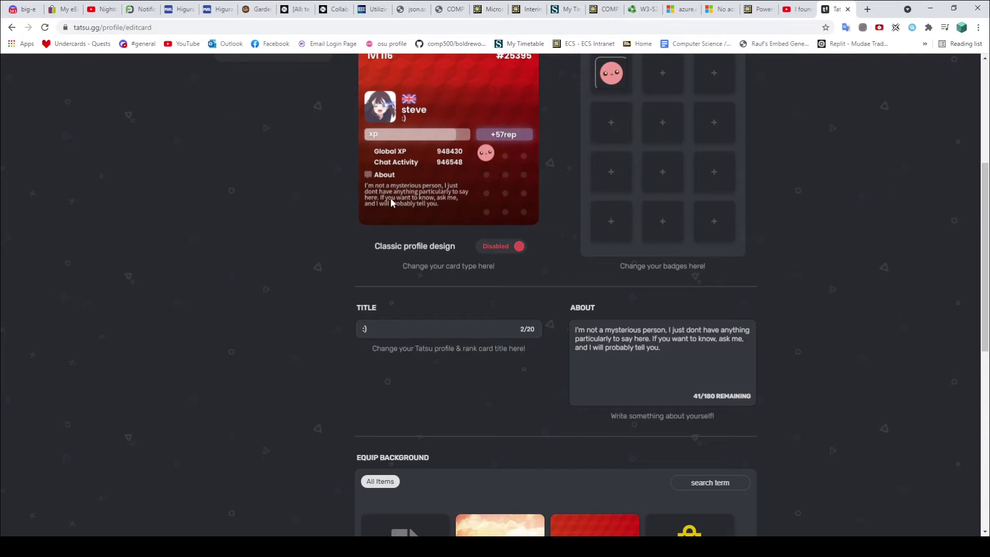
scroll(265, 224, "down", 5)
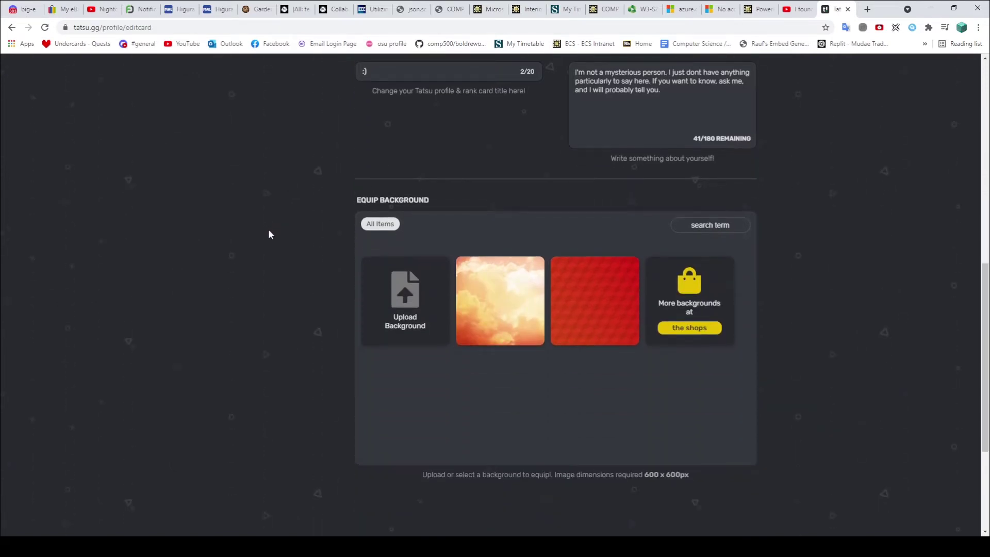
mouse_move(491, 309)
mouse_move(397, 299)
mouse_move(406, 273)
left_click(700, 330)
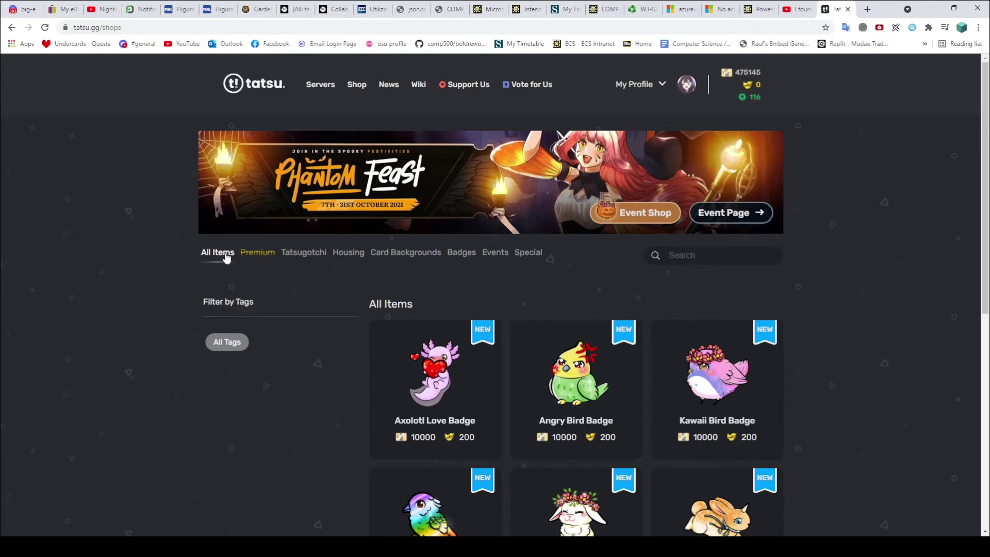
Filter the shop to Premium items and scroll through them
left_click(260, 254)
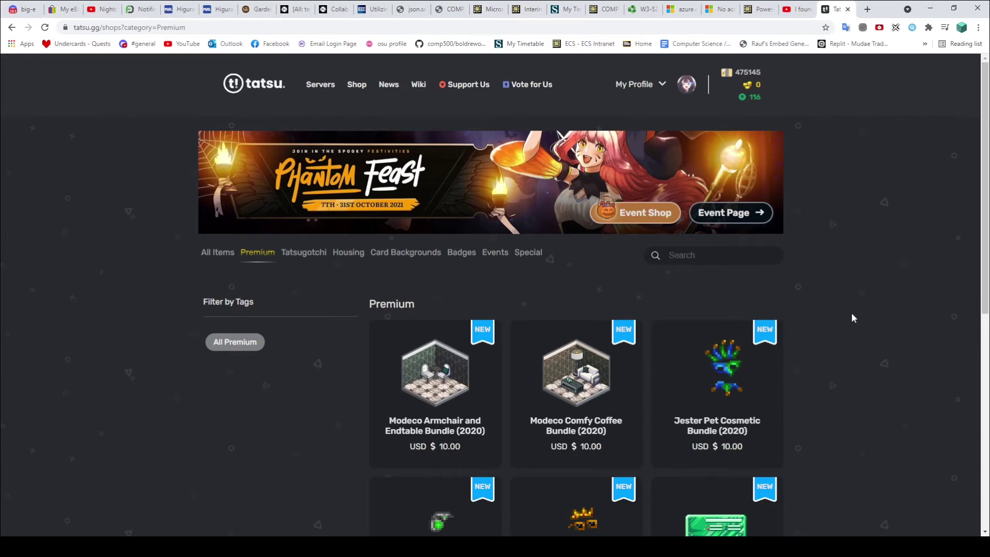
scroll(852, 314, "down", 3)
scroll(851, 314, "down", 3)
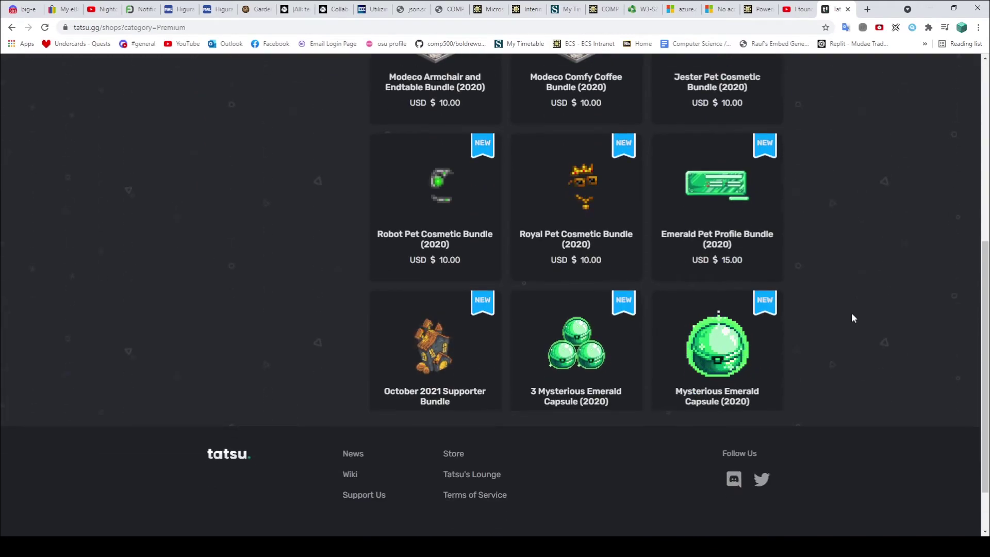
scroll(852, 316, "up", 2)
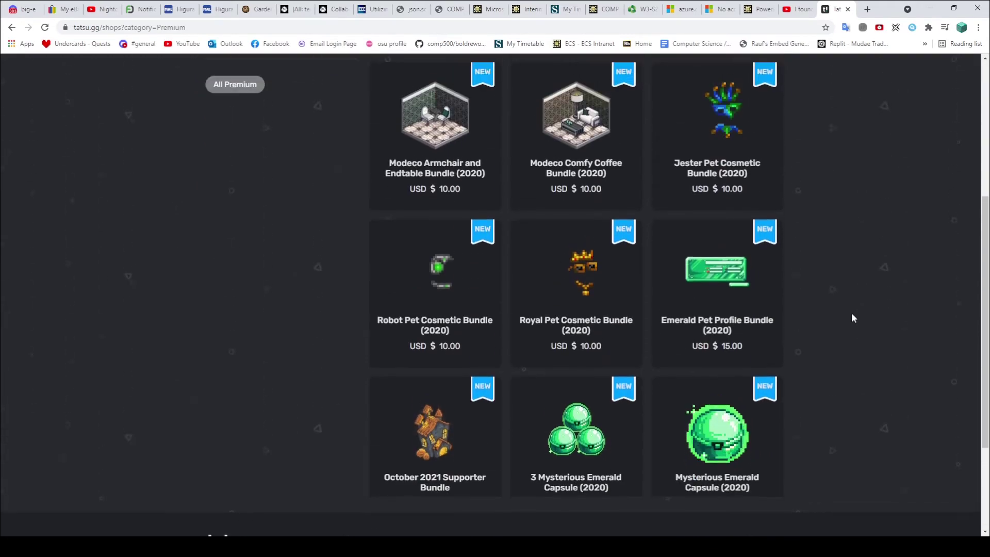
scroll(851, 317, "up", 5)
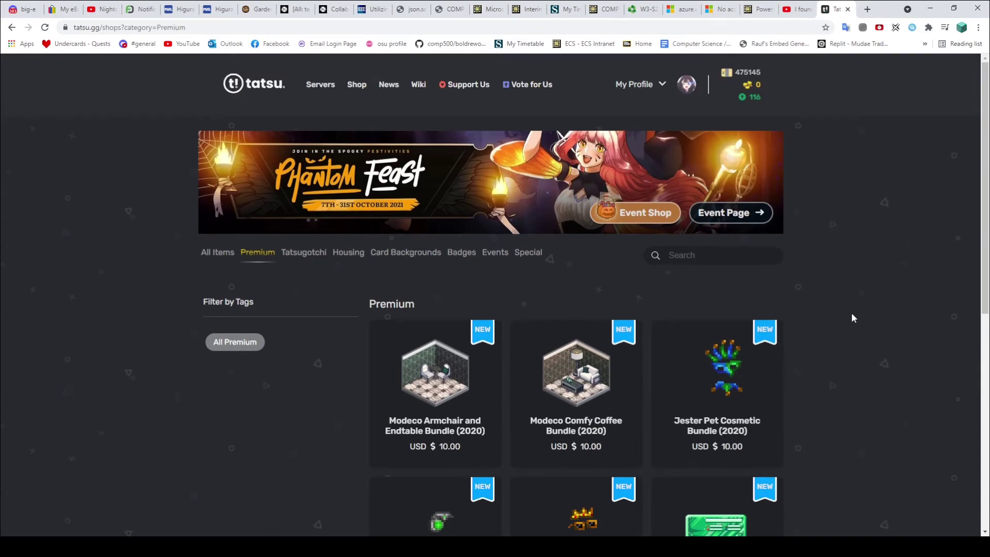
Check the Tatsugotchi and Housing items, ending on the Card Backgrounds category
left_click(304, 259)
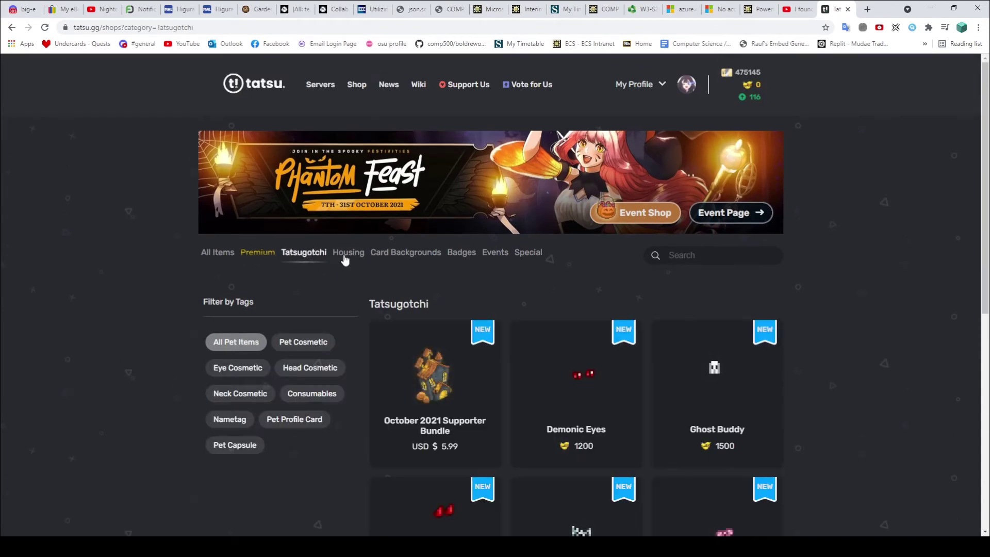
left_click(346, 259)
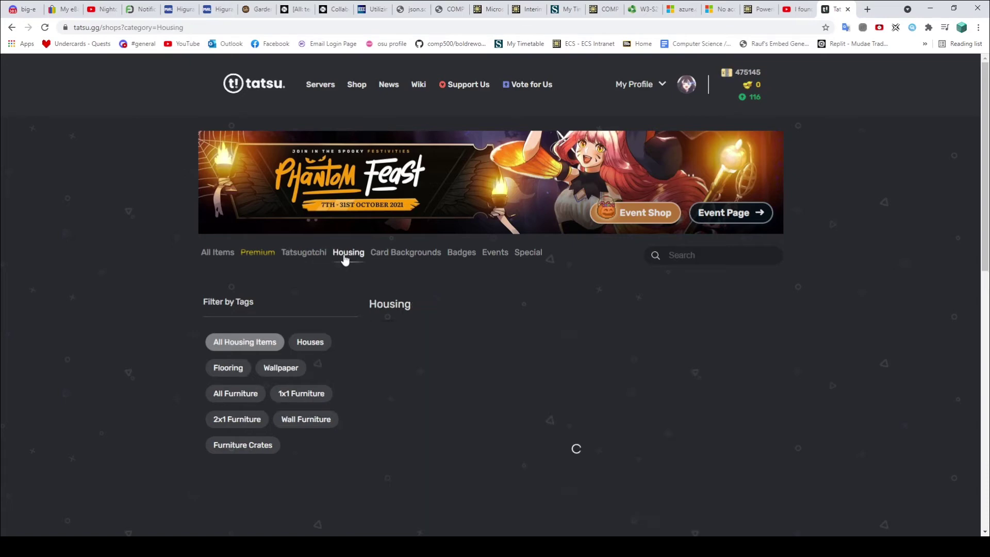
left_click(385, 255)
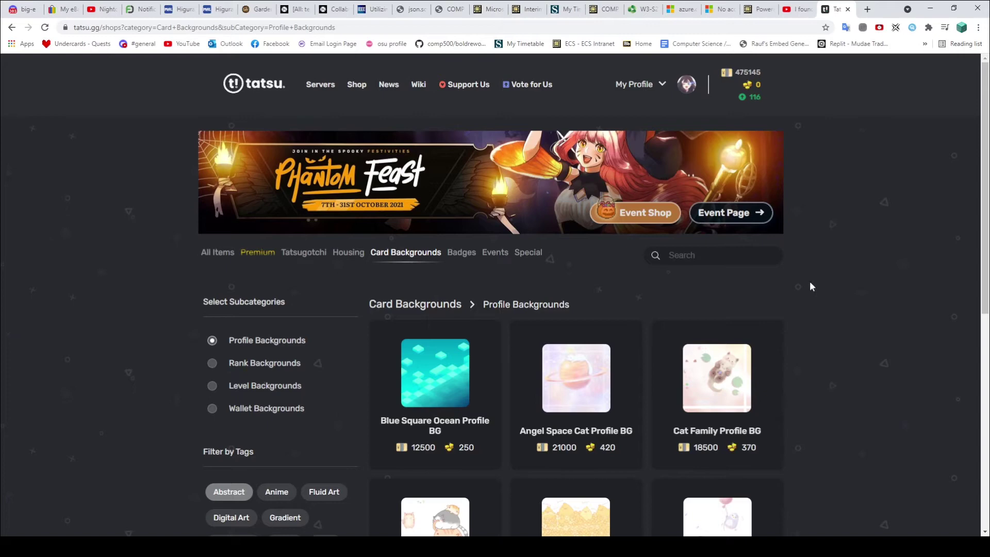
Scroll through the Profile Backgrounds from Blue Square Ocean down to the Cubes designs and back up
scroll(815, 286, "down", 5)
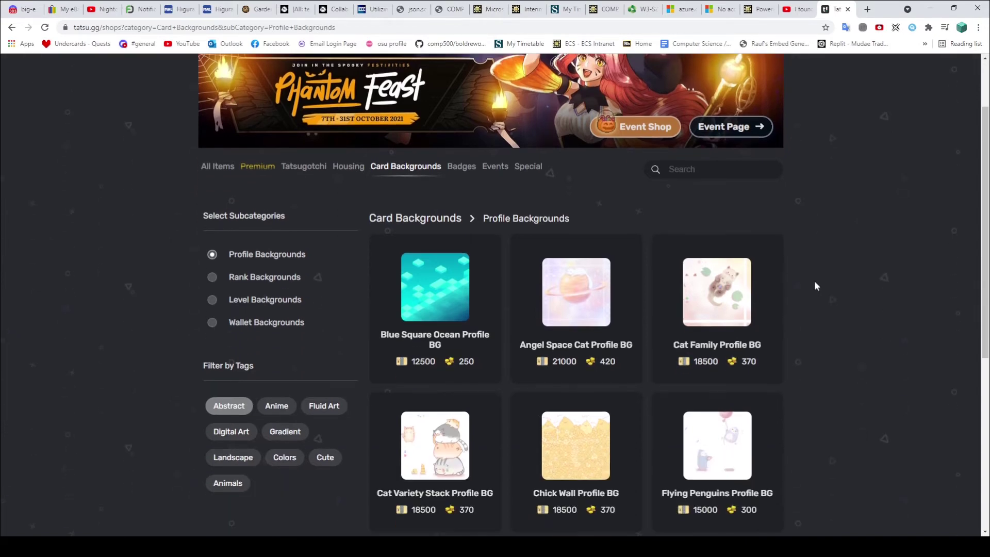
scroll(754, 304, "down", 5)
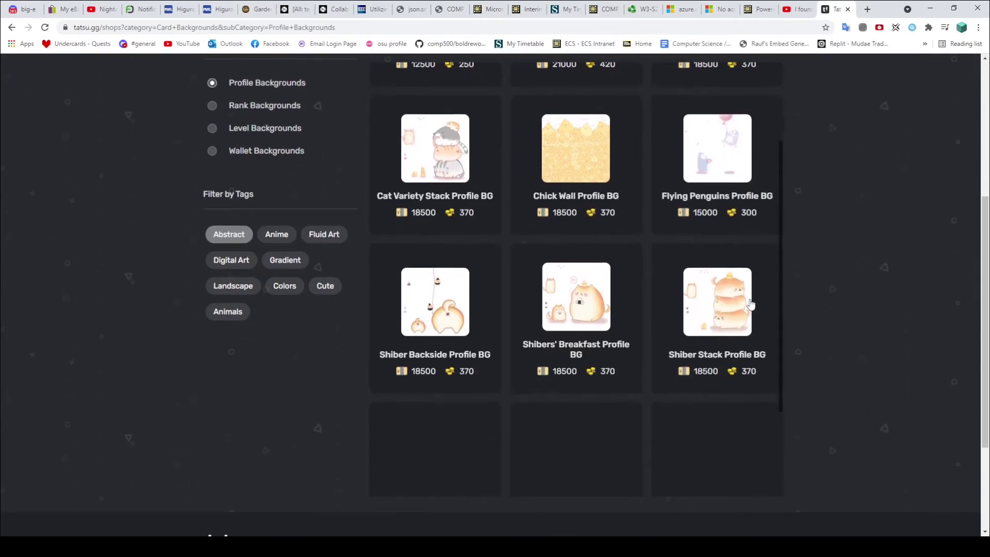
scroll(750, 304, "down", 5)
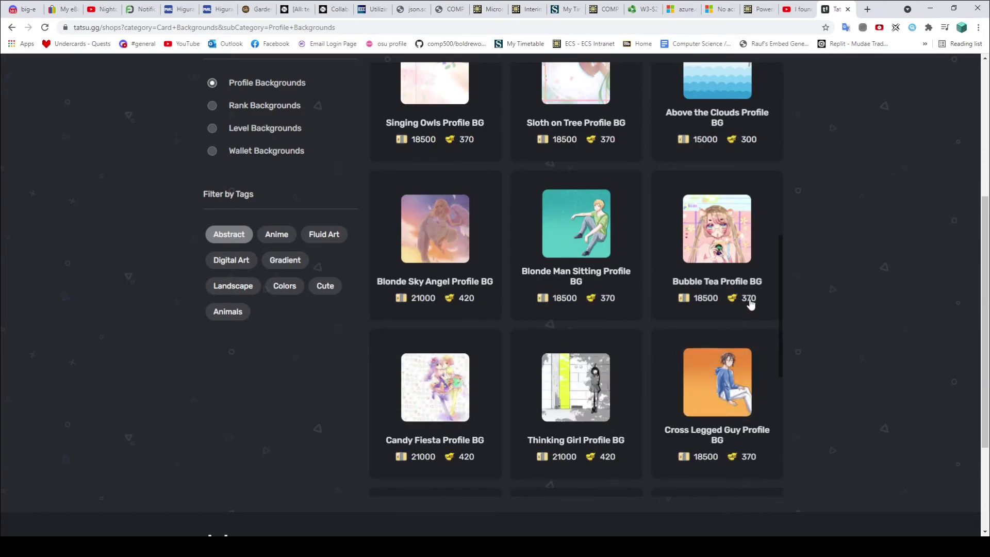
scroll(750, 304, "down", 2)
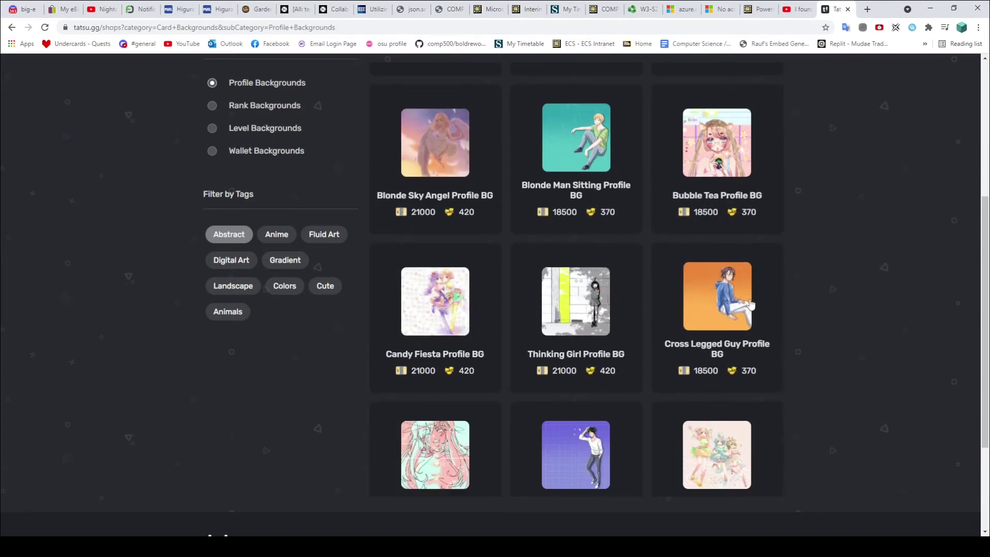
scroll(750, 304, "down", 3)
scroll(750, 304, "down", 3)
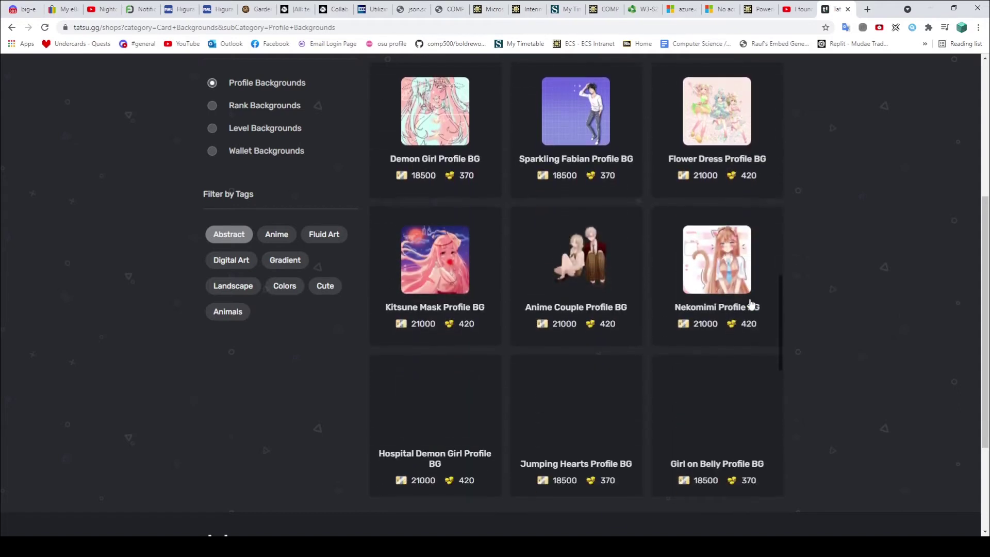
scroll(750, 304, "down", 3)
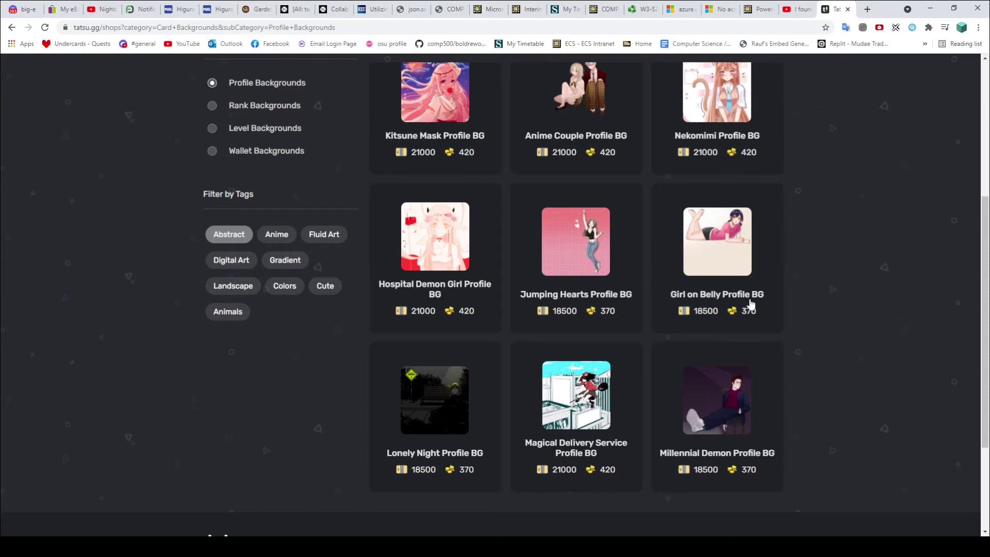
scroll(750, 304, "down", 3)
scroll(750, 304, "down", 3)
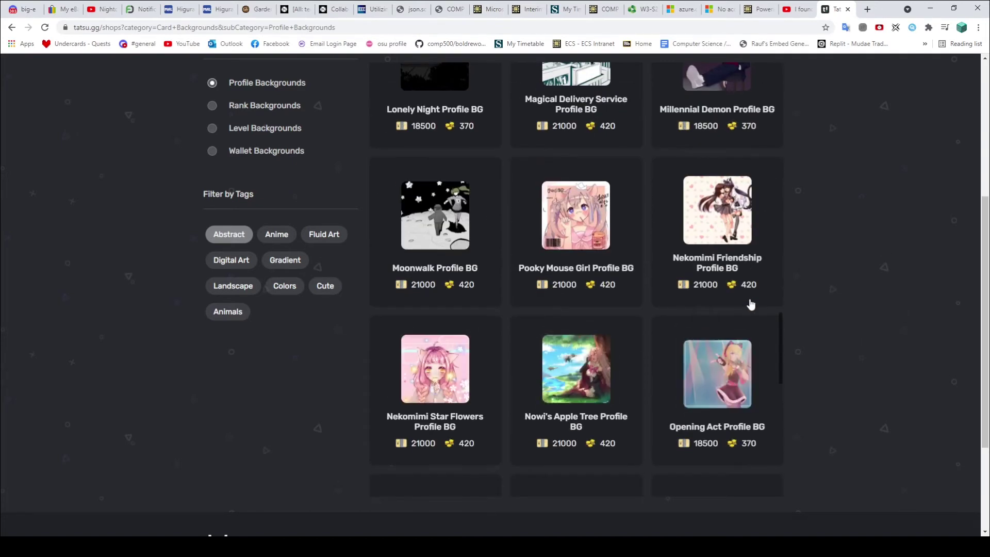
scroll(751, 304, "down", 3)
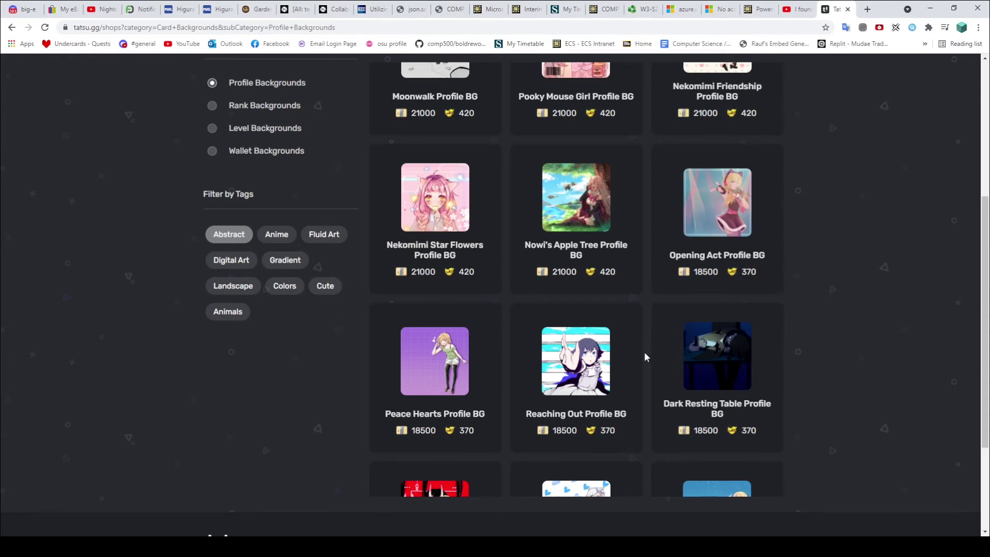
scroll(645, 351, "down", 12)
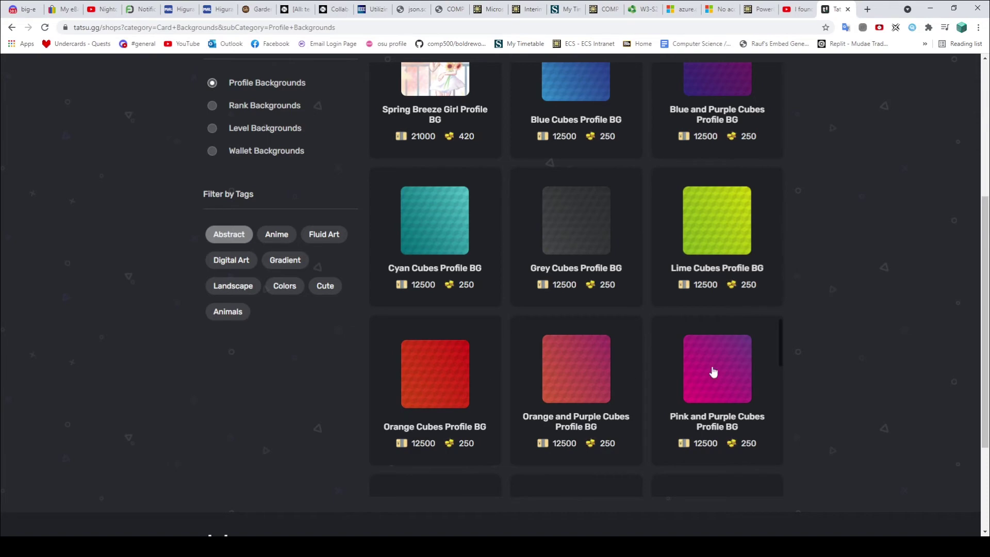
scroll(858, 354, "up", 5)
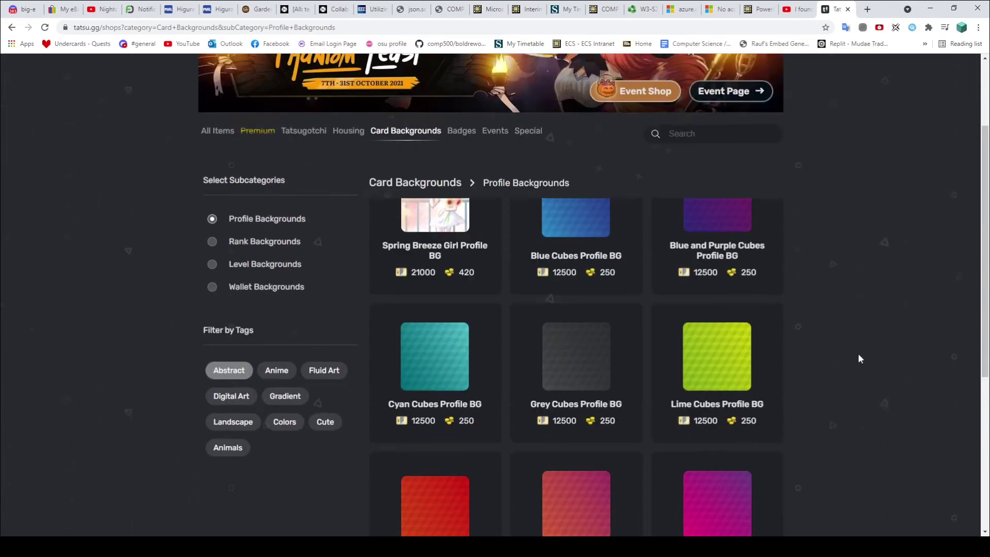
left_click(458, 252)
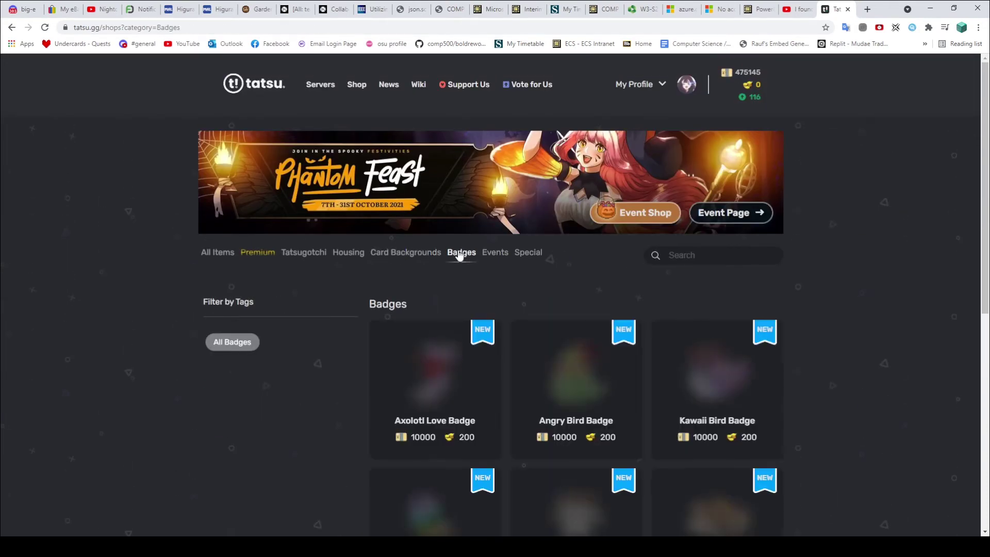
scroll(814, 330, "down", 3)
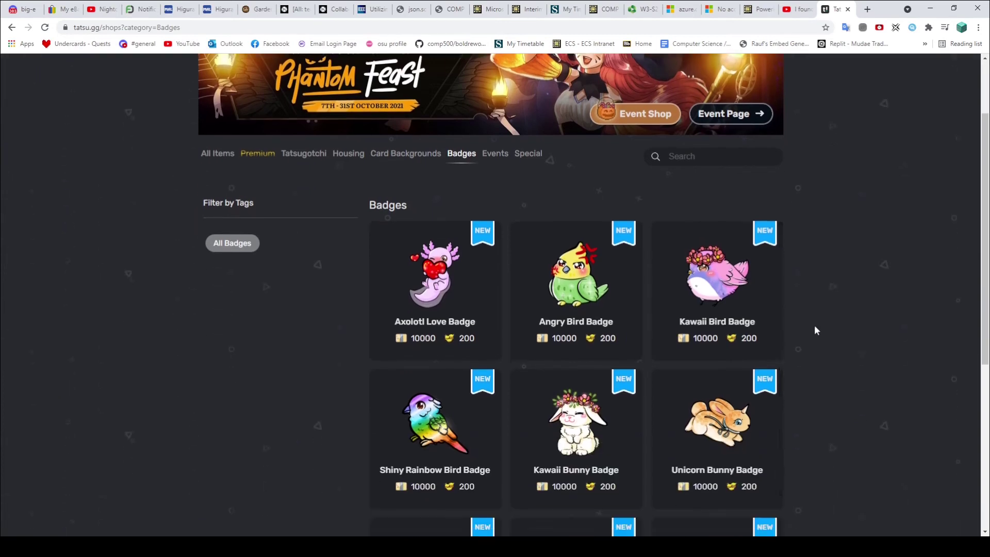
scroll(642, 346, "down", 10)
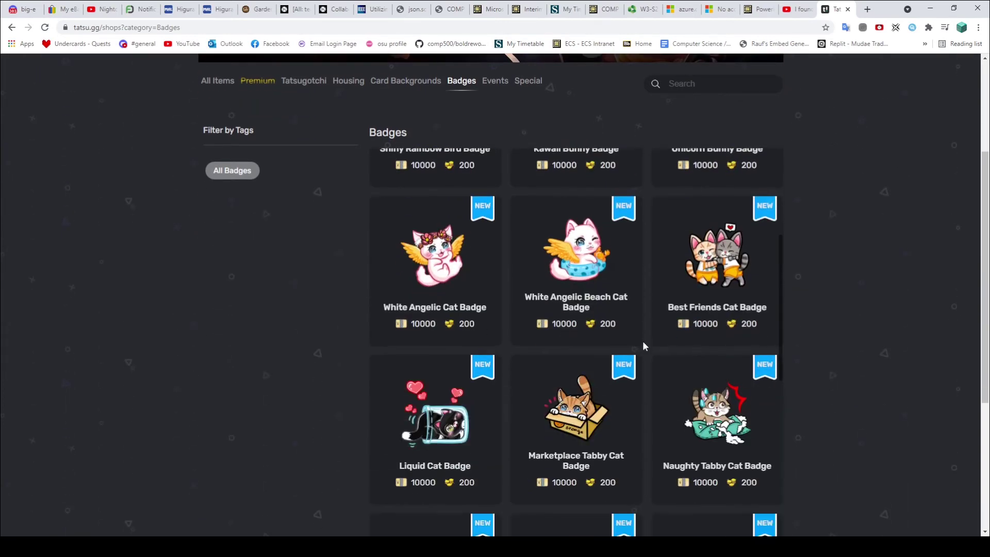
scroll(642, 341, "down", 9)
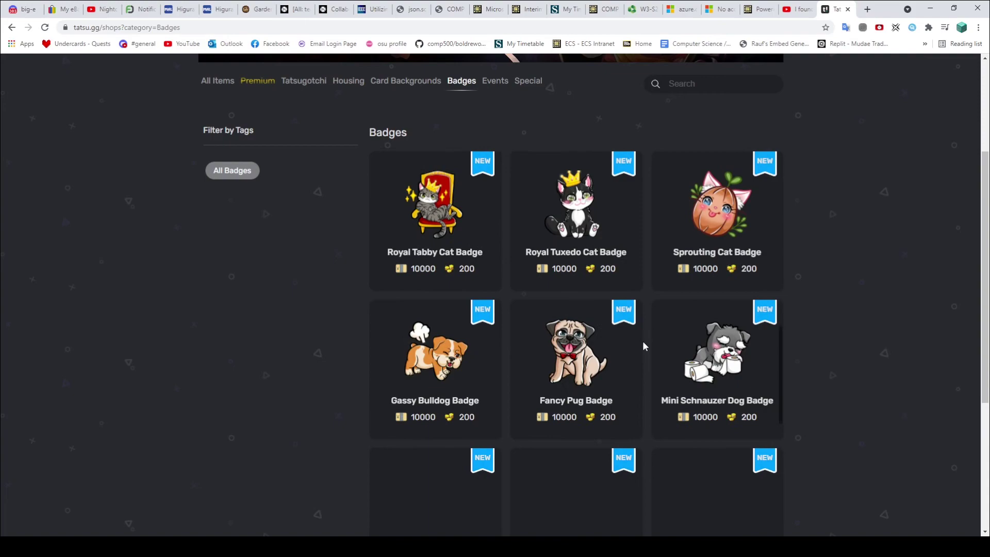
scroll(643, 341, "down", 14)
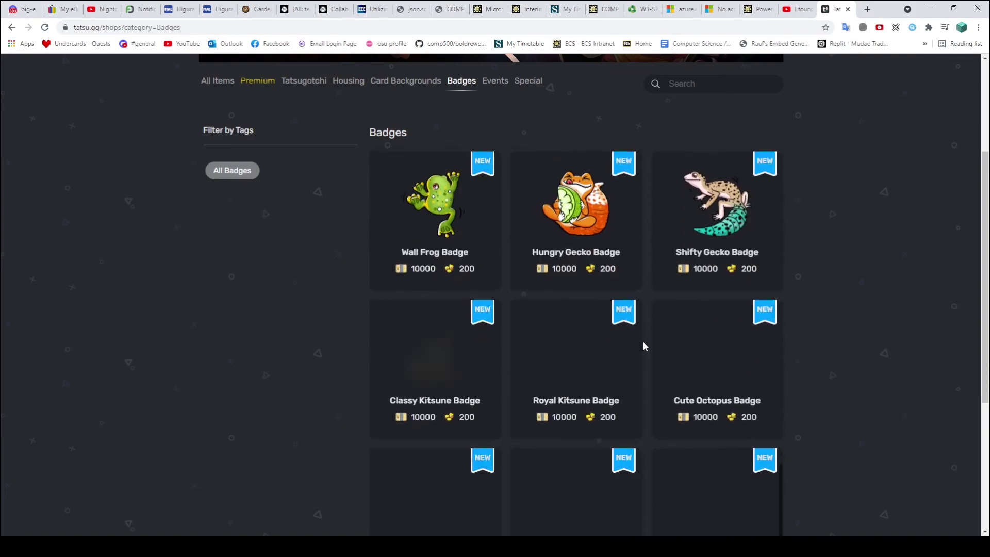
scroll(642, 342, "down", 11)
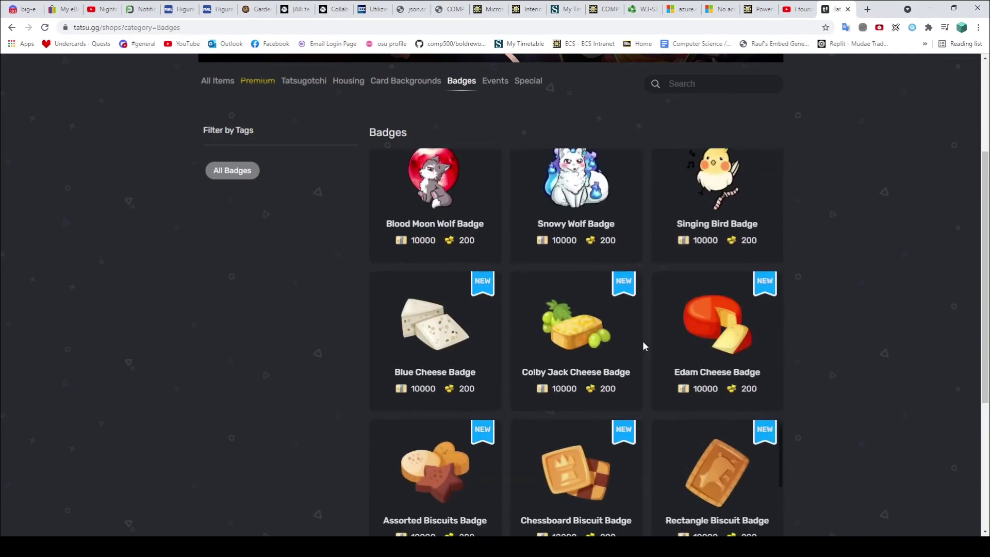
scroll(643, 341, "down", 6)
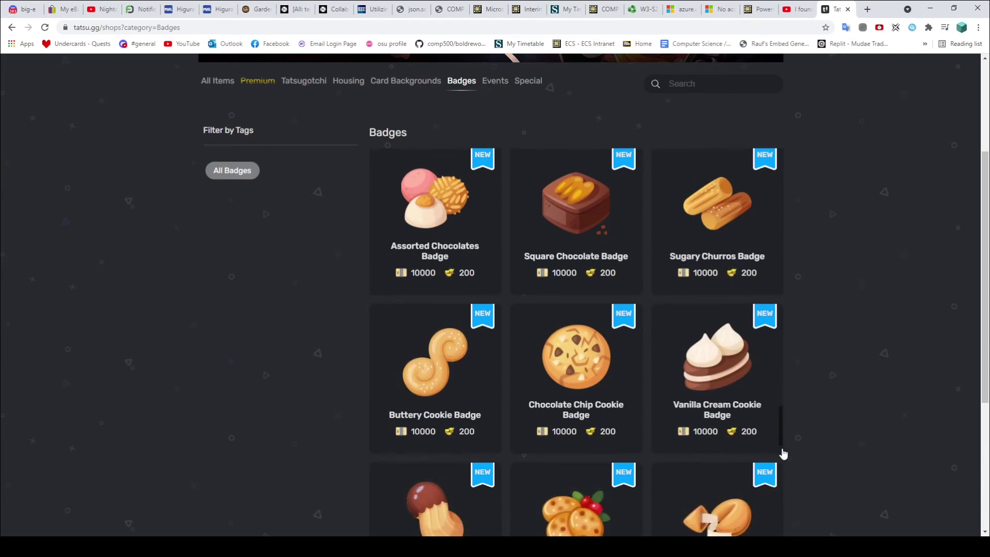
scroll(647, 400, "down", 13)
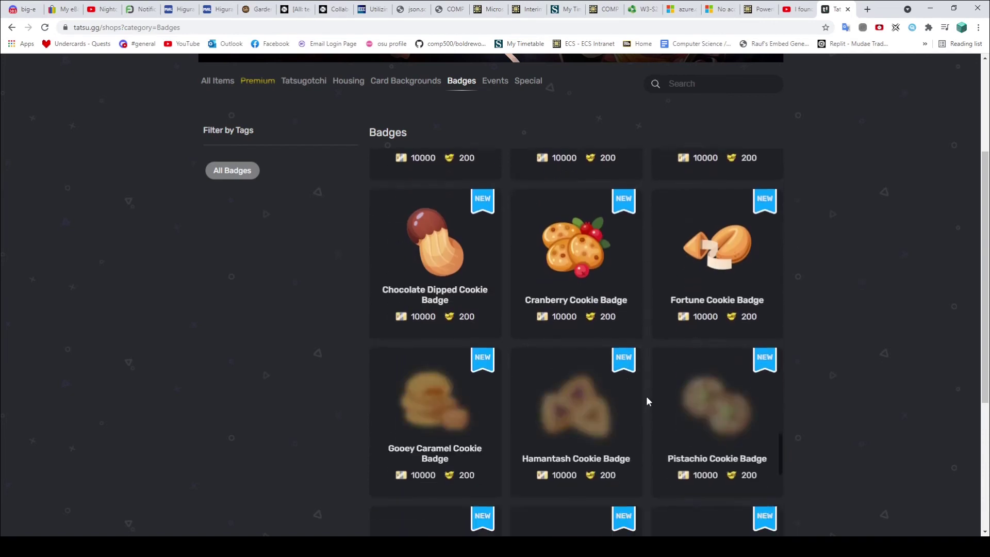
scroll(647, 399, "down", 5)
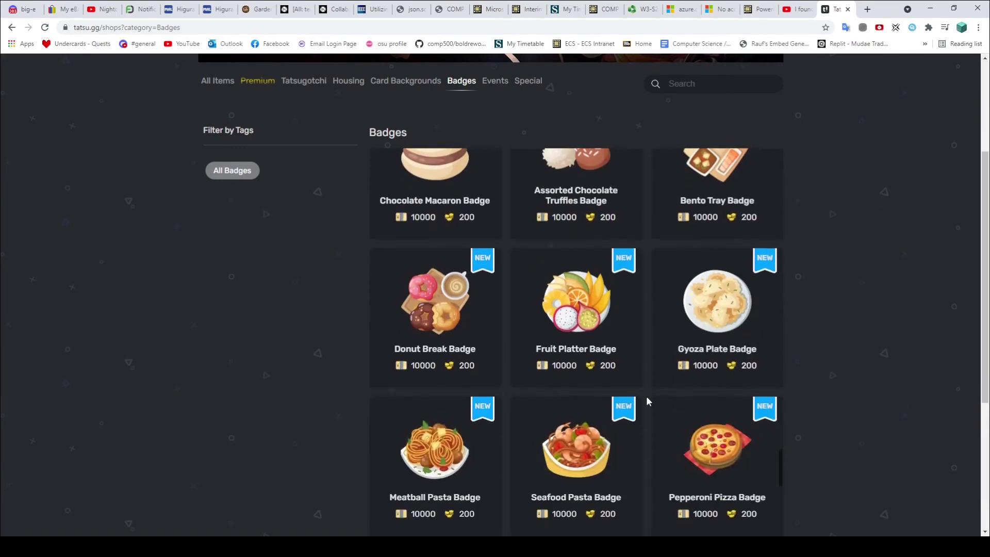
scroll(648, 401, "down", 6)
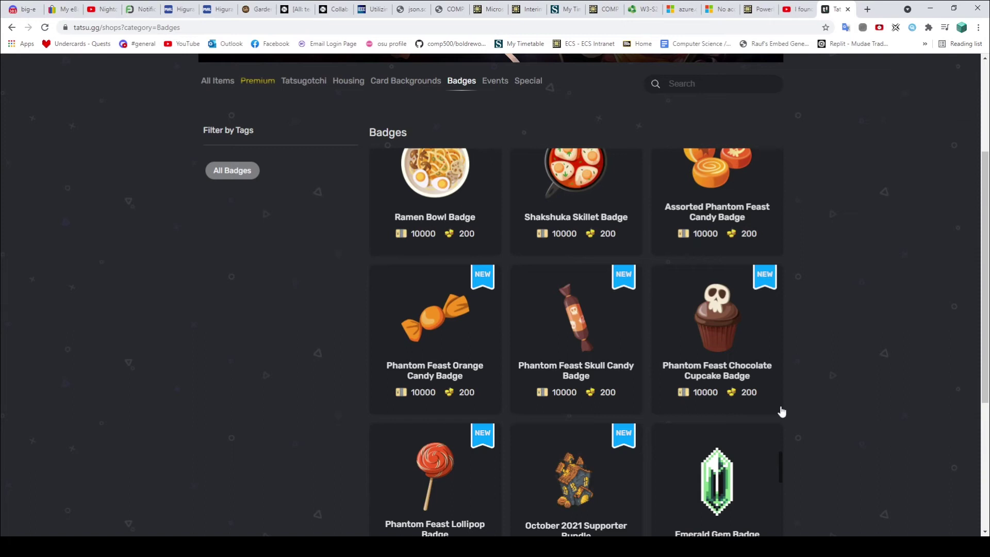
scroll(641, 418, "down", 2)
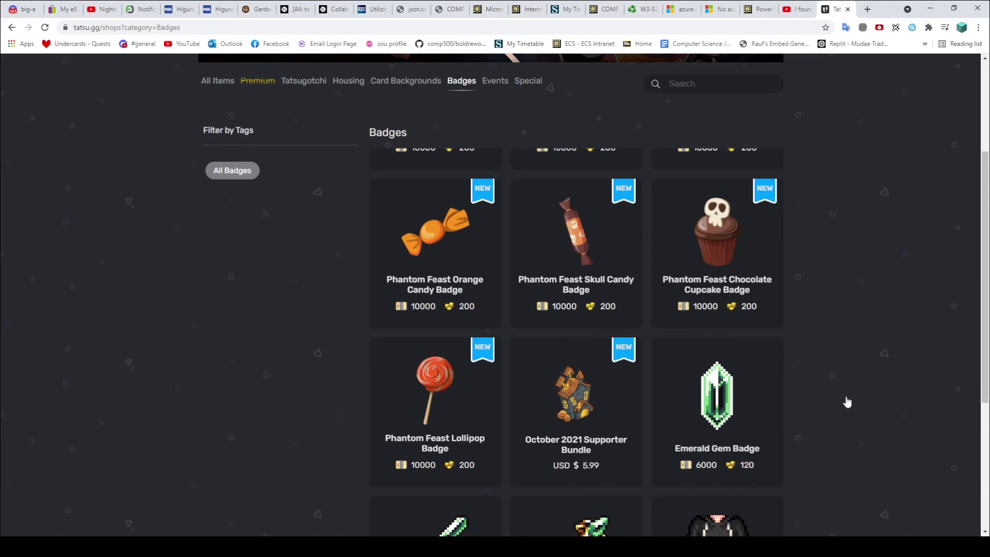
scroll(798, 395, "up", 4)
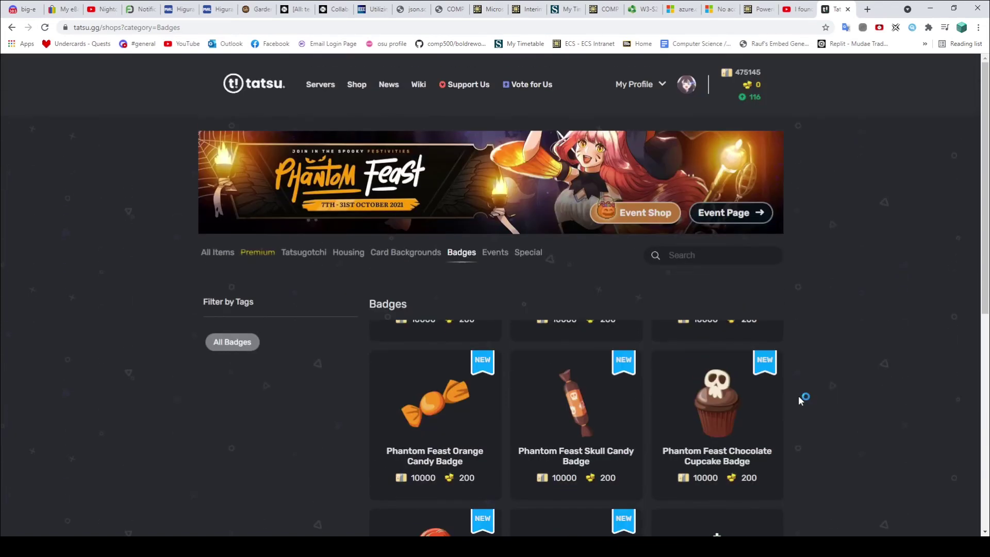
Show the Events category's Expedition items and inspect the Coin Badge's purchase details
left_click(494, 256)
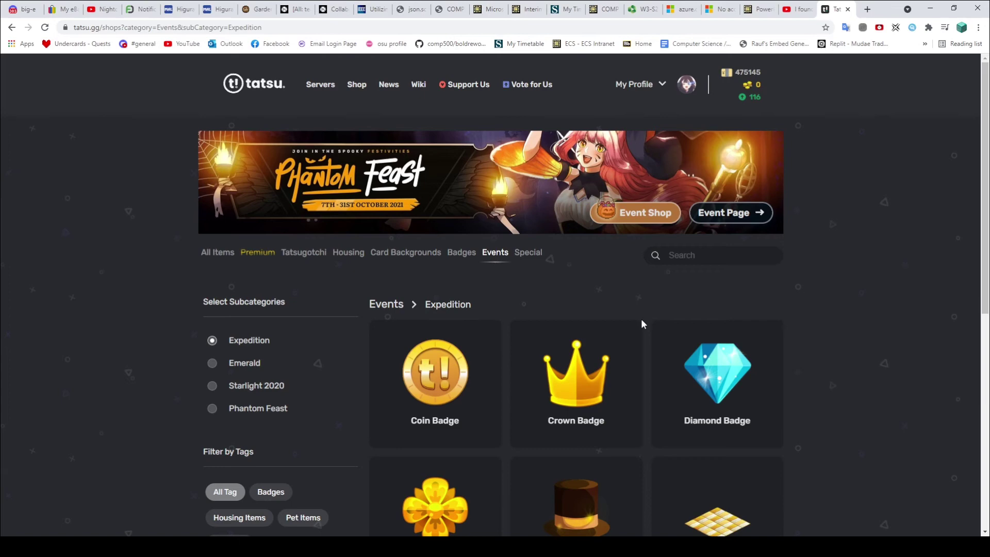
scroll(648, 329, "down", 3)
scroll(673, 334, "down", 2)
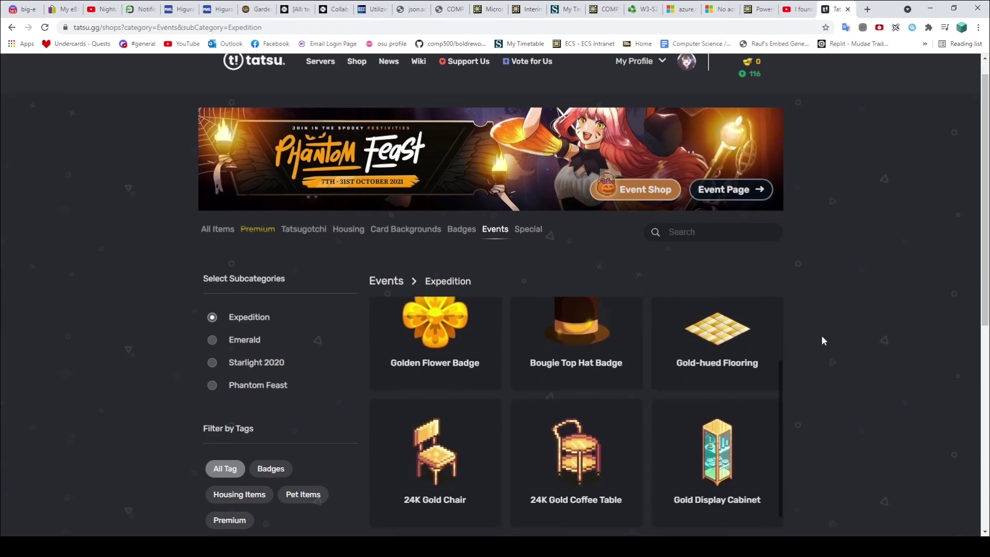
scroll(641, 364, "up", 3)
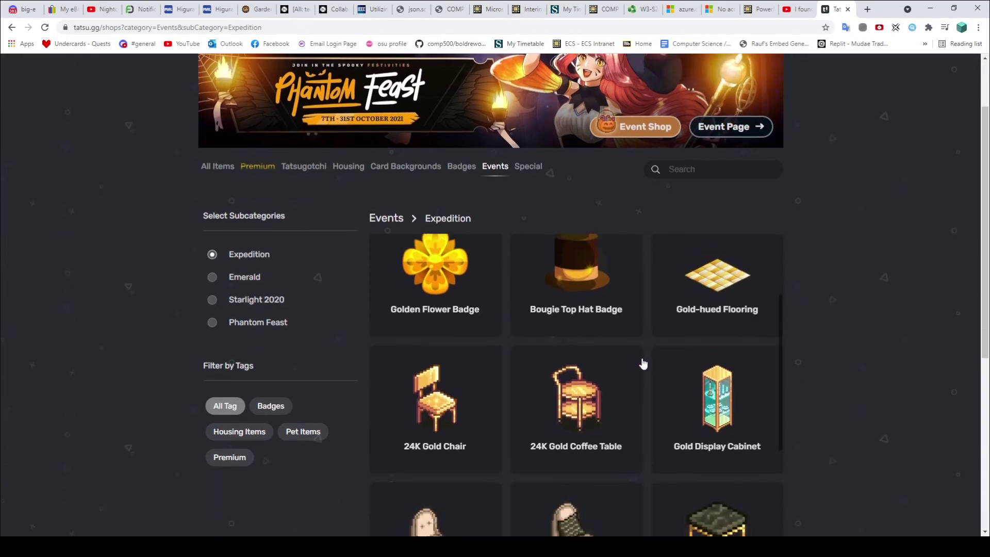
left_click(477, 320)
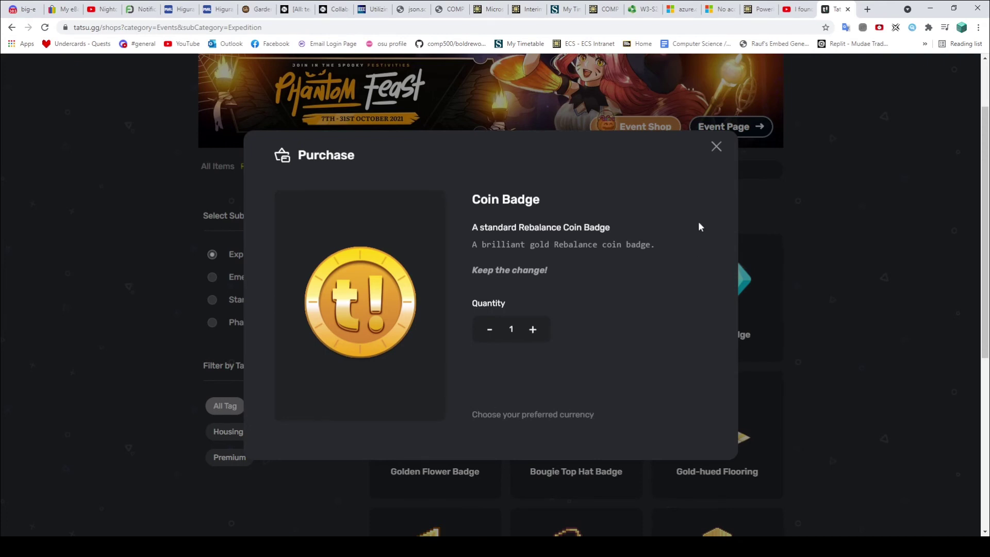
left_click(715, 147)
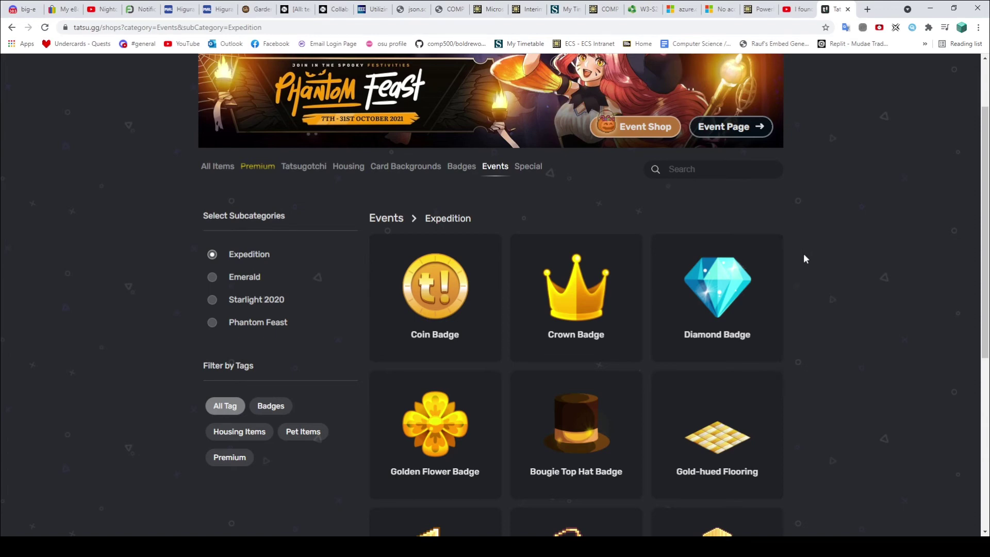
Scroll through the Special shop items, then return to My Profile
left_click(530, 167)
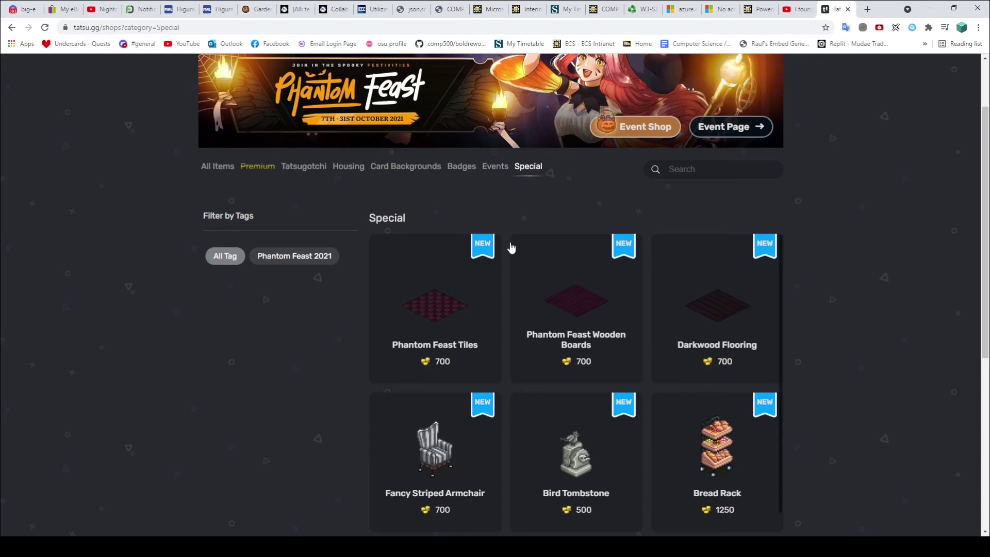
scroll(507, 262, "down", 6)
scroll(508, 265, "down", 3)
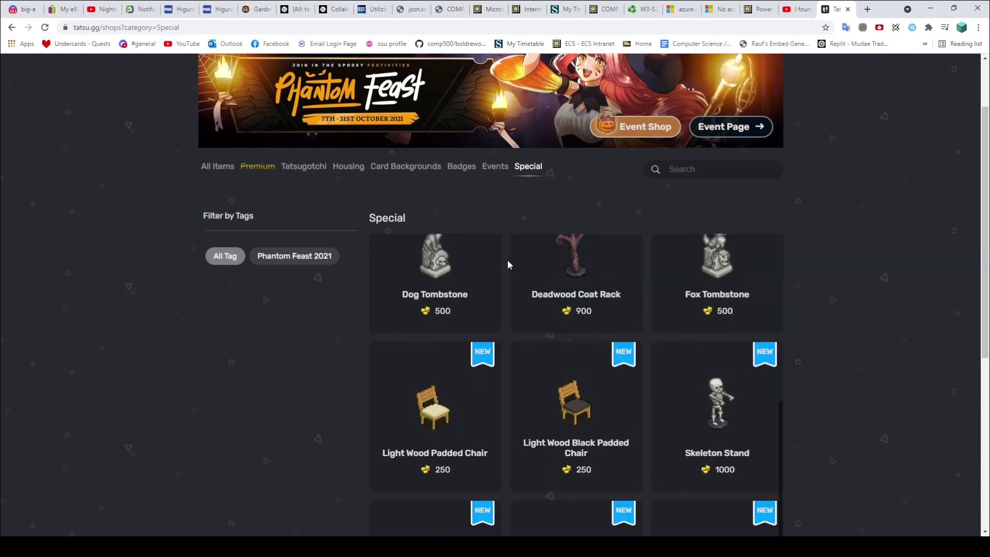
scroll(507, 264, "down", 5)
scroll(507, 265, "down", 3)
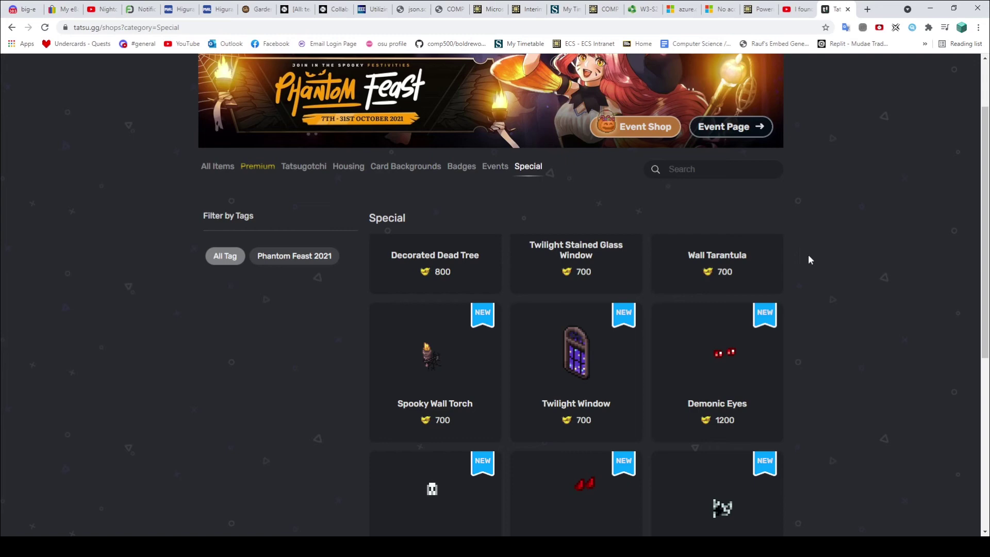
scroll(808, 255, "up", 2)
left_click(628, 88)
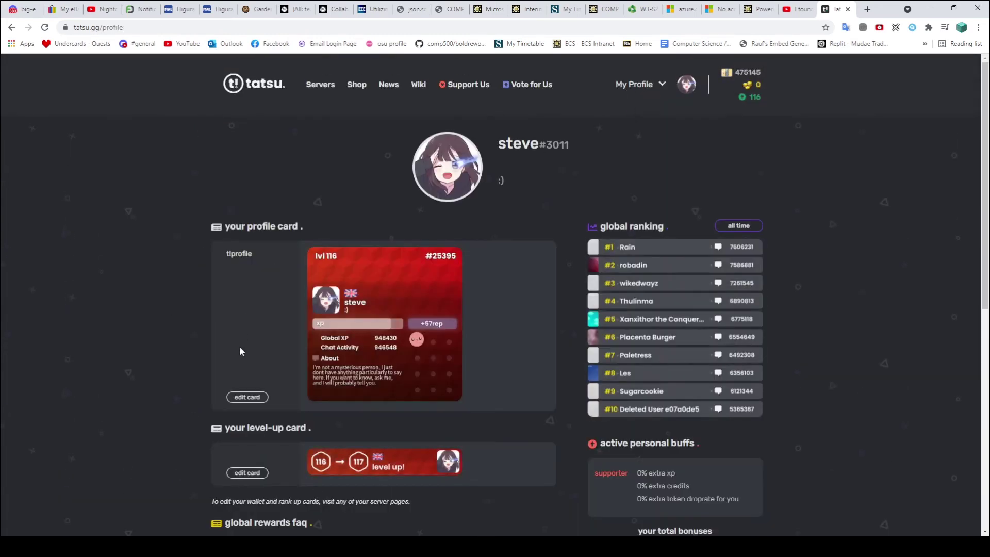
Open the level-up card editor's Equip Background section and follow 'more bgs' to the shop
left_click(248, 472)
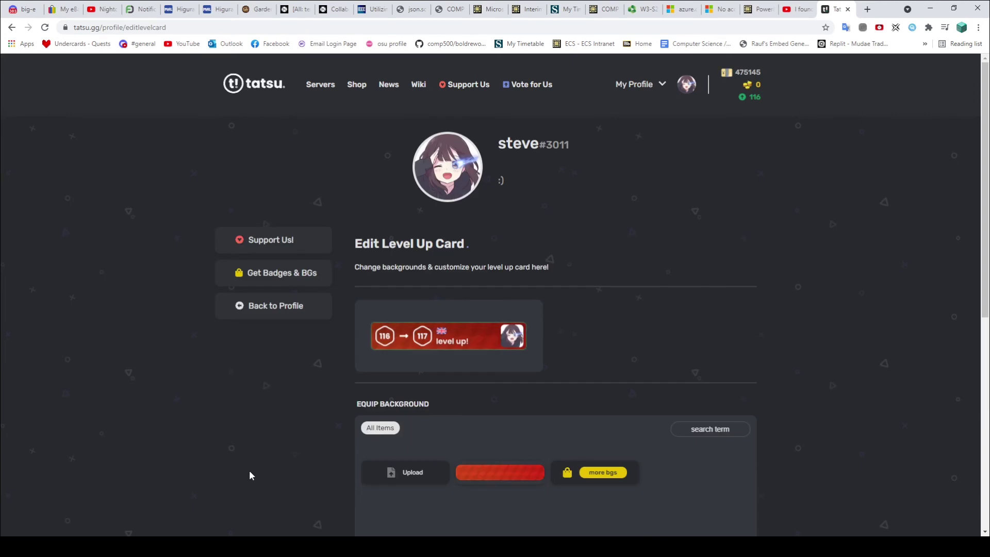
scroll(250, 471, "down", 2)
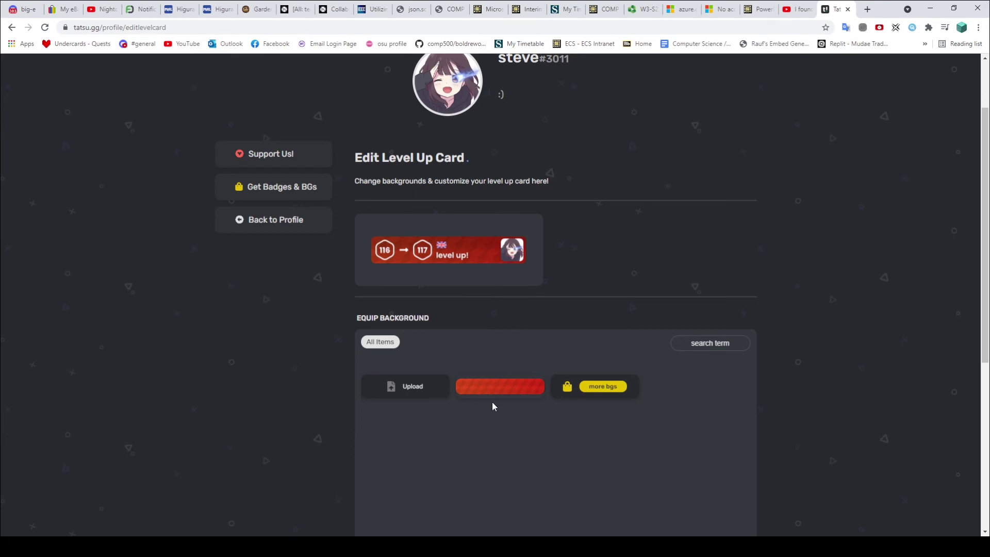
mouse_move(500, 399)
left_click(595, 387)
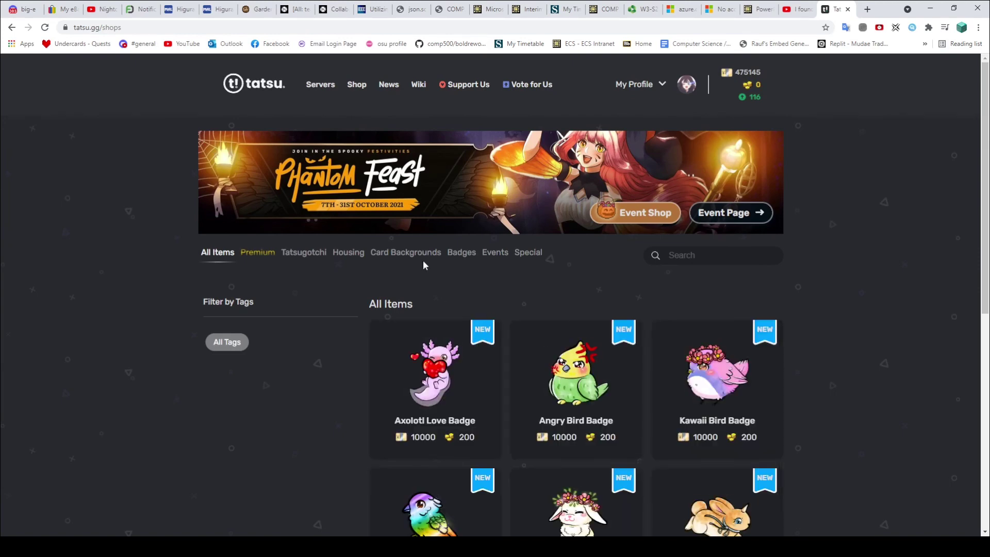
Under Card Backgrounds, browse the Rank, Level and Wallet Backgrounds in turn
left_click(402, 256)
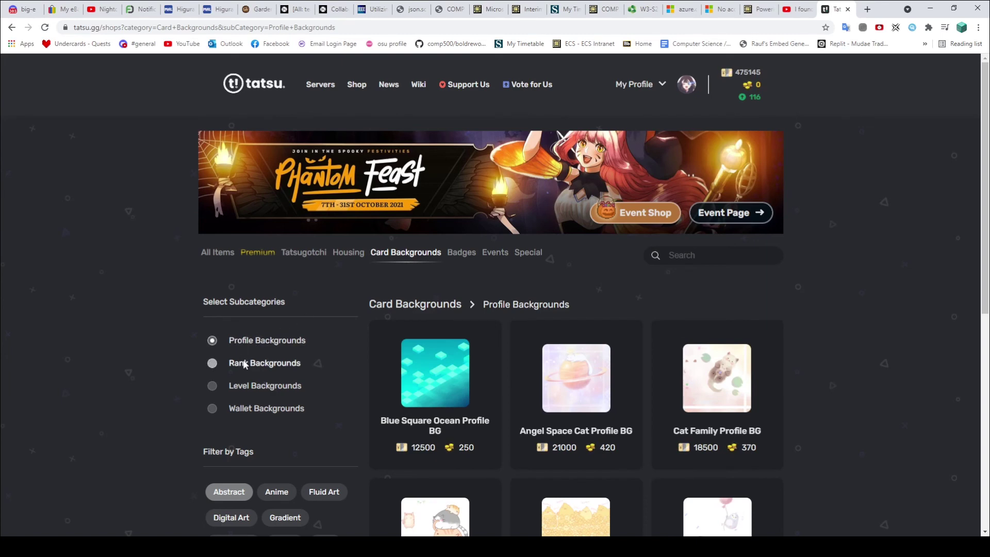
left_click(246, 364)
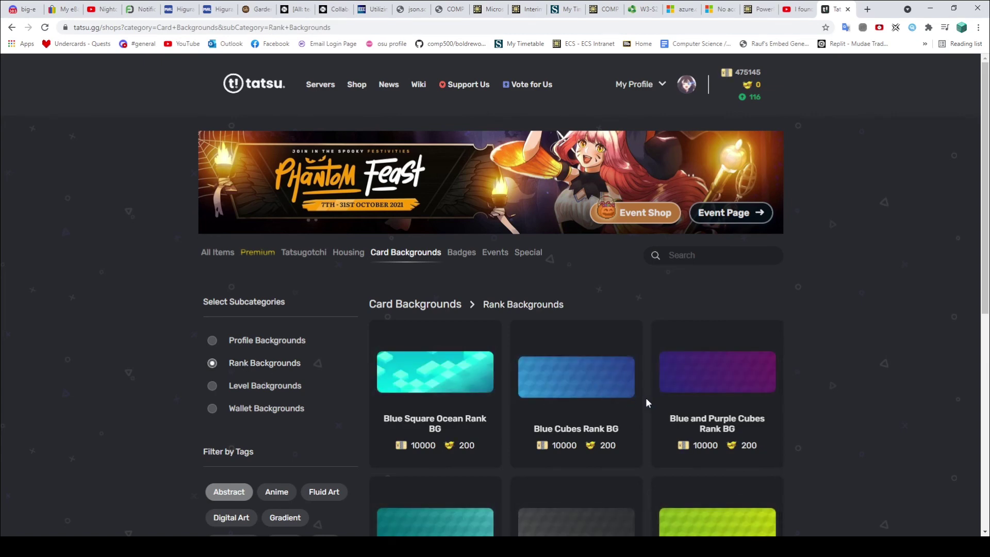
scroll(645, 399, "down", 6)
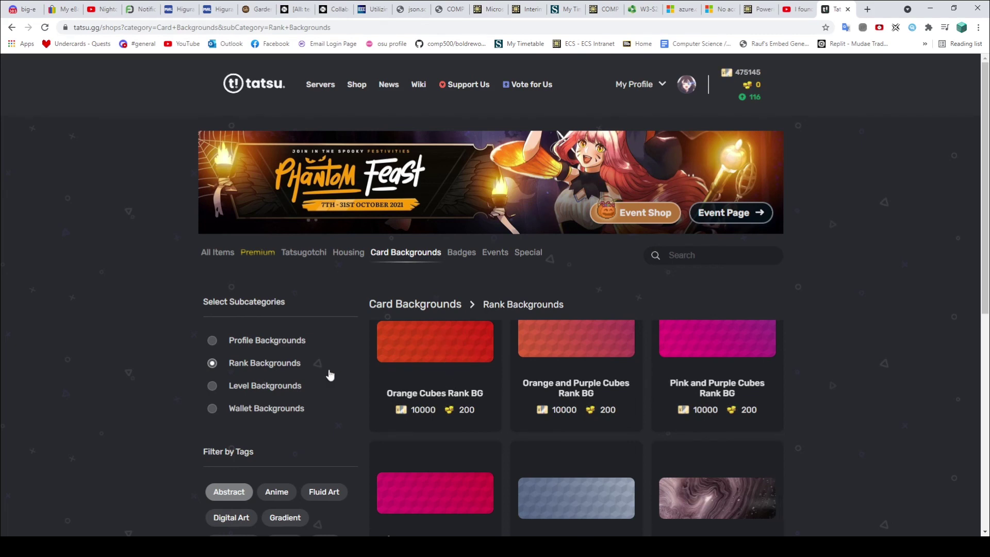
left_click(280, 387)
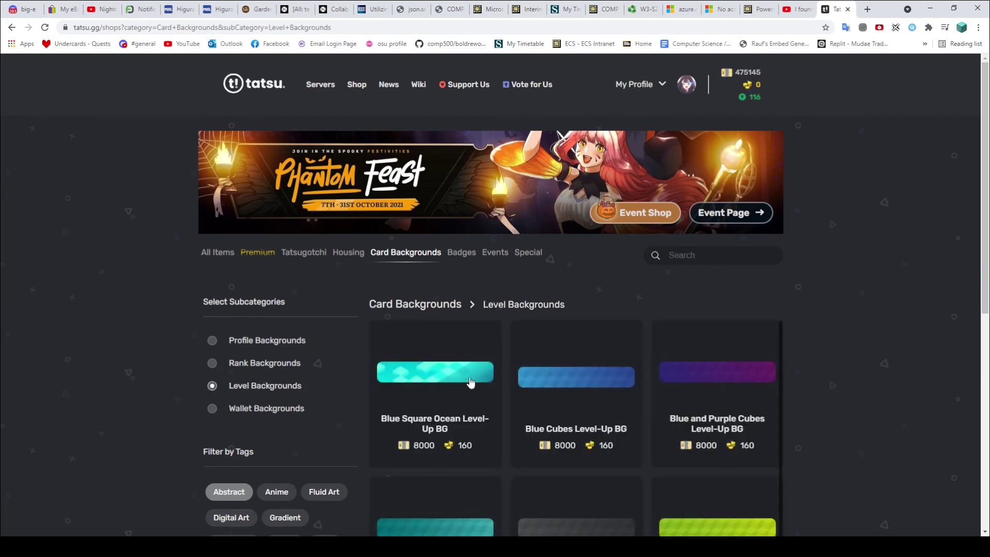
scroll(503, 378, "down", 3)
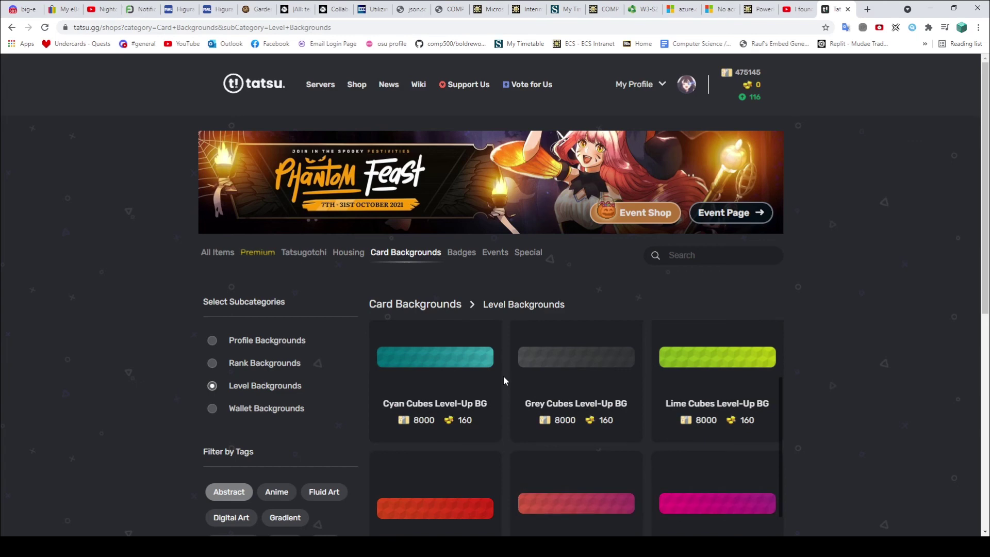
scroll(504, 380, "down", 2)
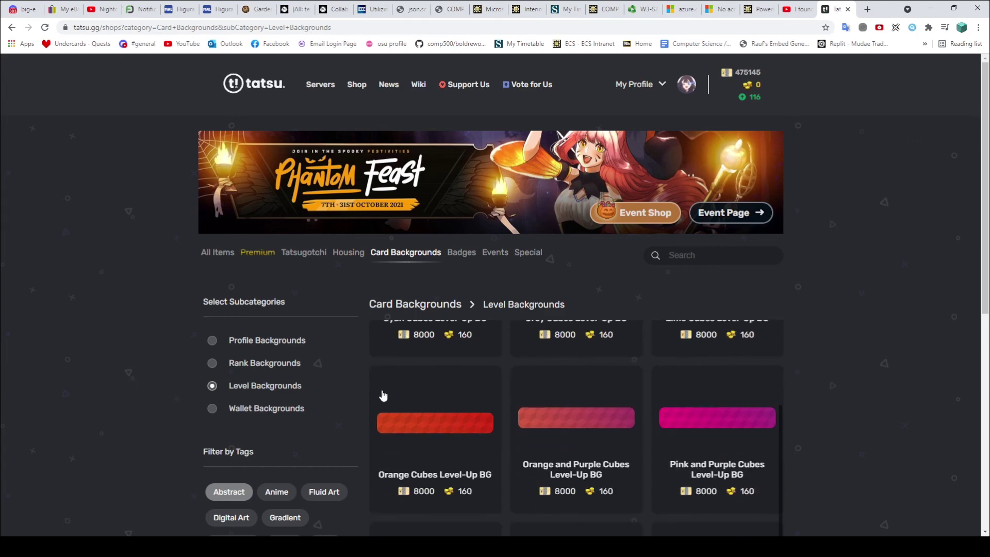
left_click(267, 408)
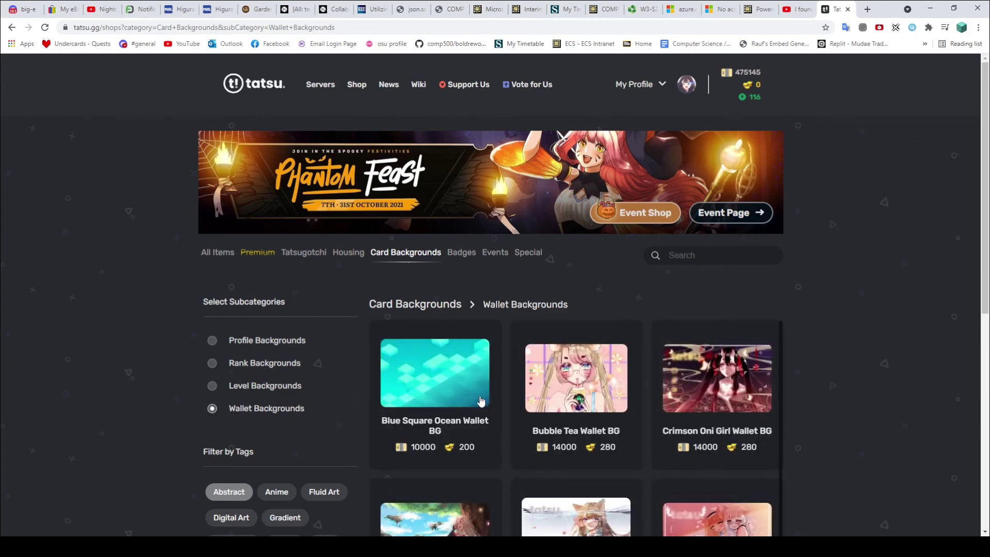
scroll(506, 386, "down", 5)
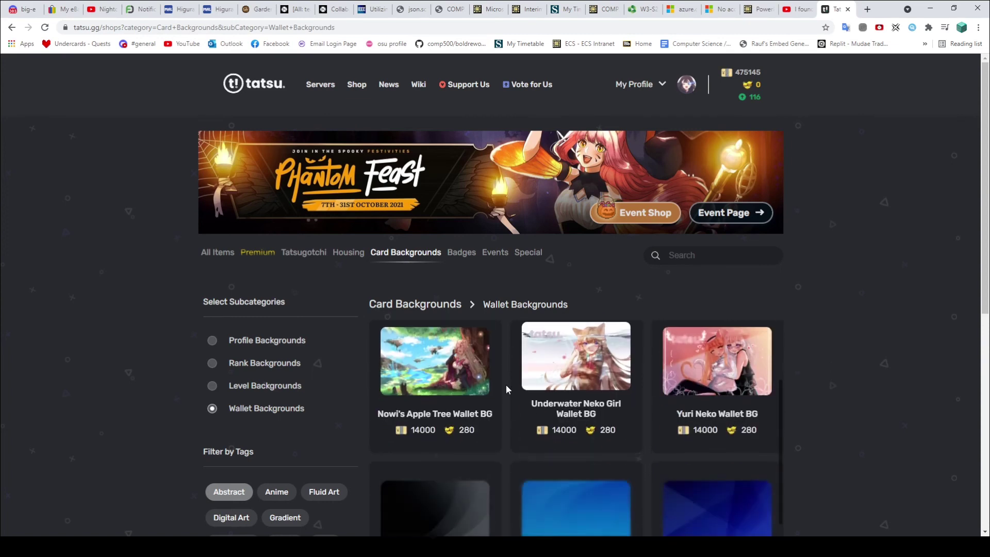